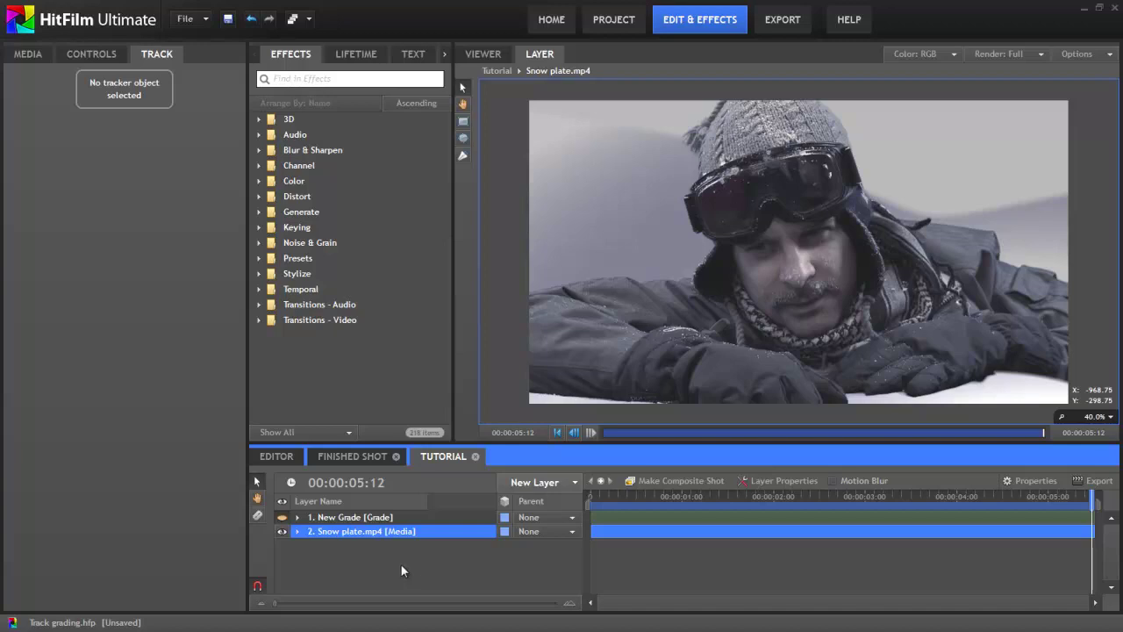
Step: Expand Snow plate.mp4's Tracks and add a point tracker to the layer
left_click(331, 557)
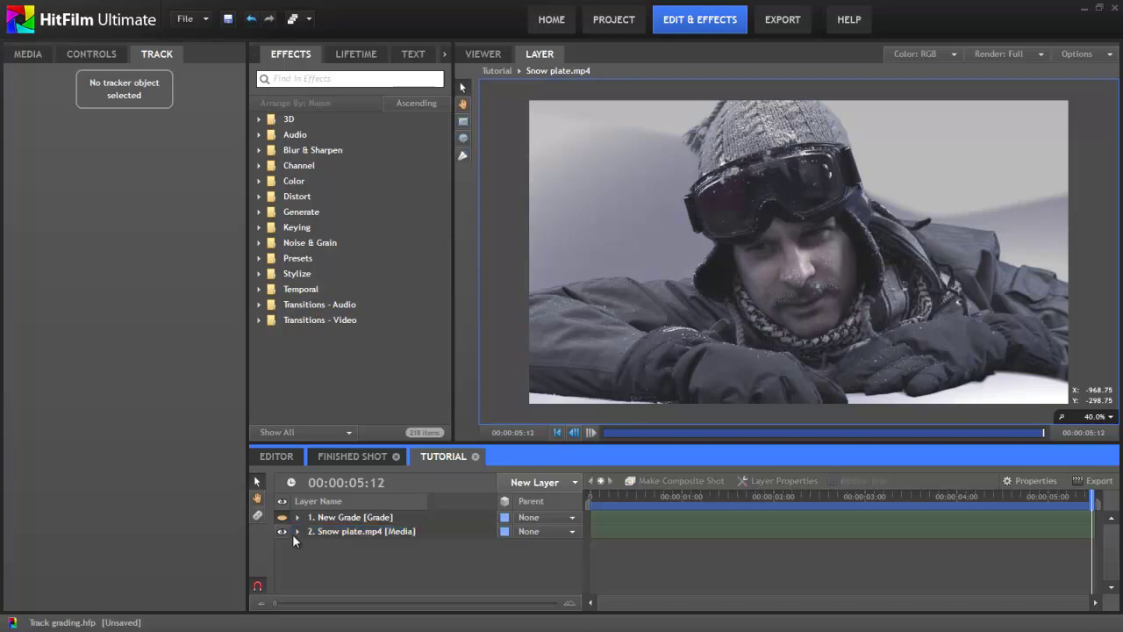
left_click(296, 532)
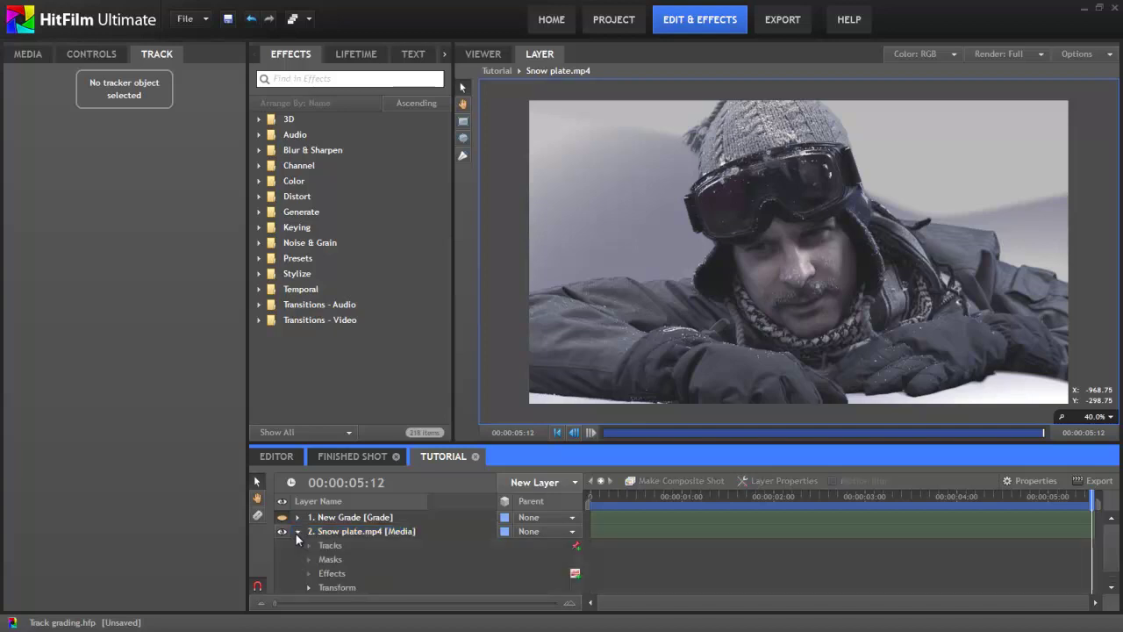
left_click(576, 545)
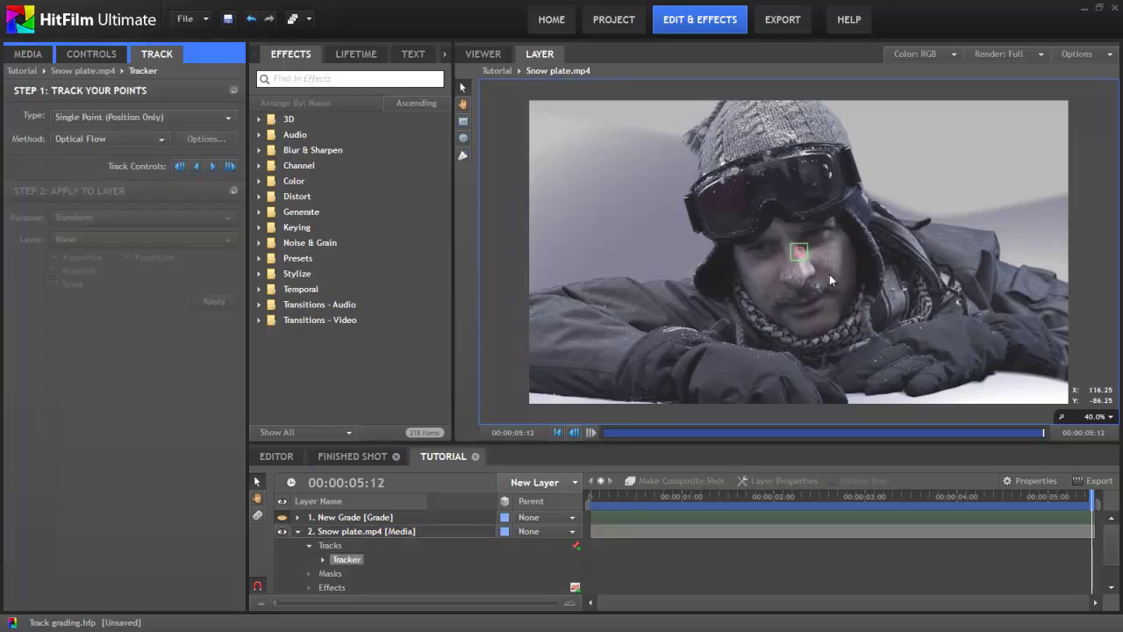
scroll(811, 273, "up", 2)
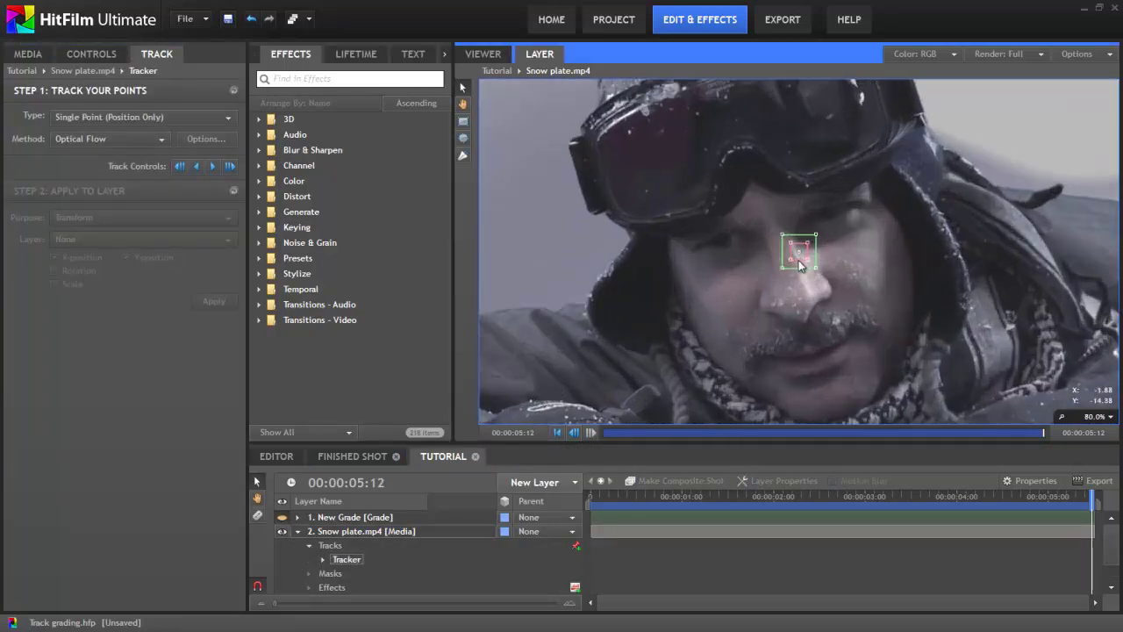
Step: Place the tracker on the actor's nose, enlarge its feature box, and track forward through the clip
left_click_drag(799, 260, 907, 401)
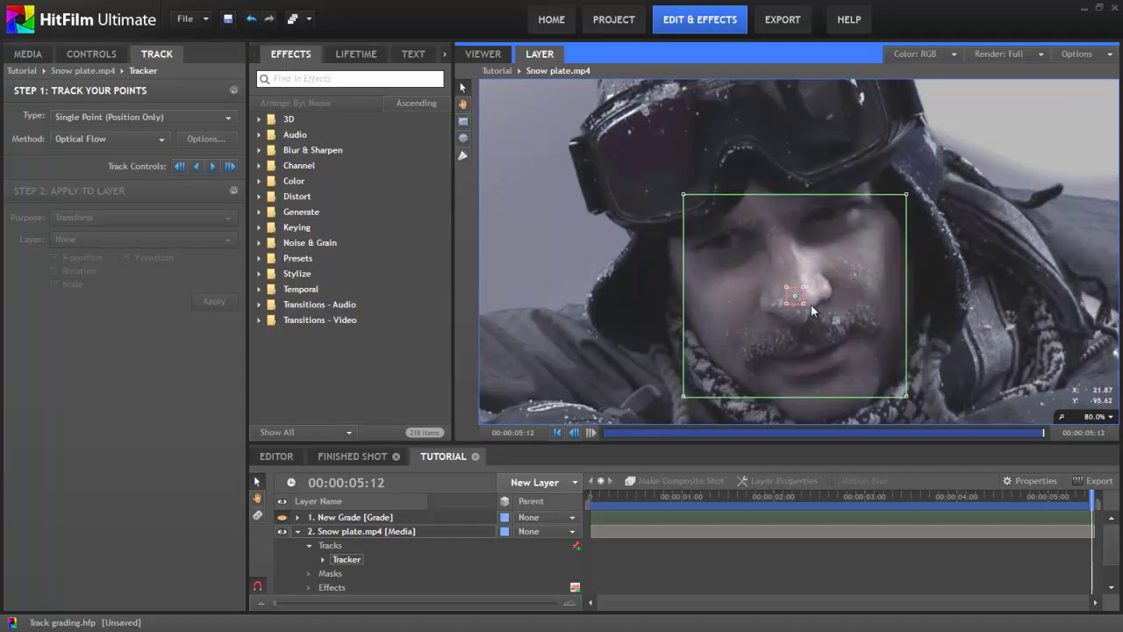
left_click_drag(805, 305, 842, 332)
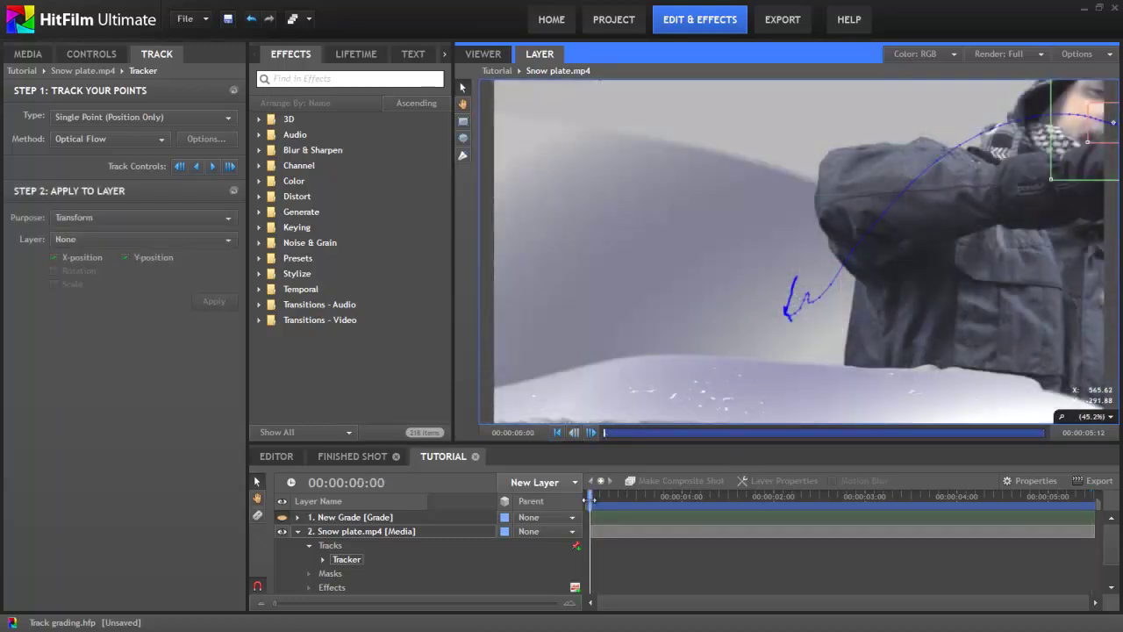
left_click(597, 499)
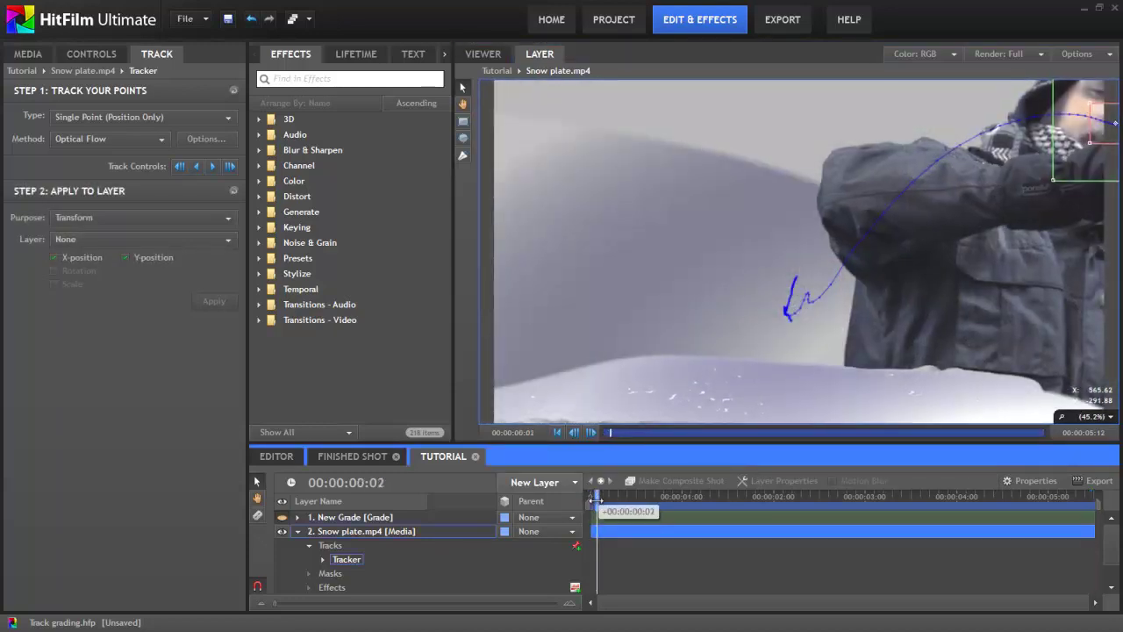
left_click_drag(597, 500, 1005, 497)
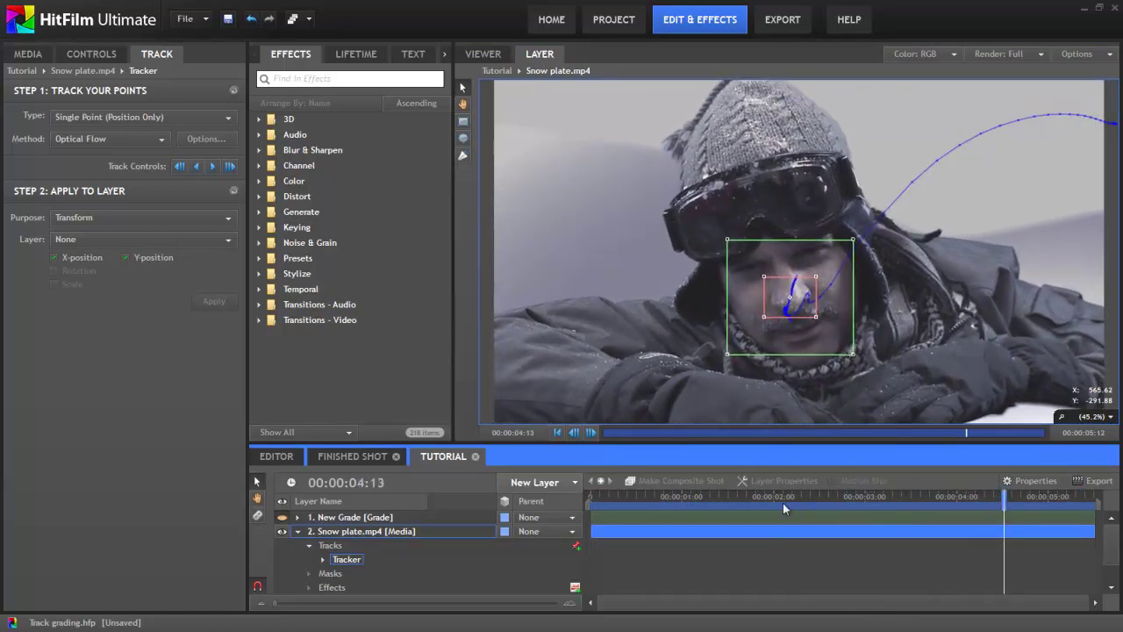
Step: Create a New Point layer and apply the nose tracker to it as the target layer
left_click(535, 482)
left_click(539, 456)
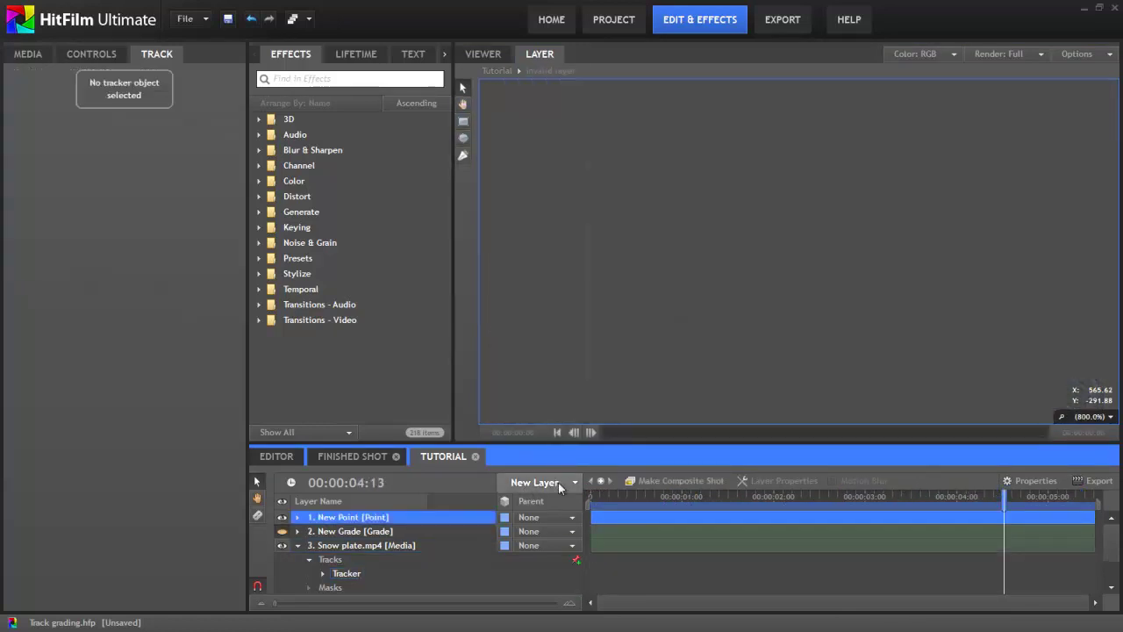
left_click(347, 573)
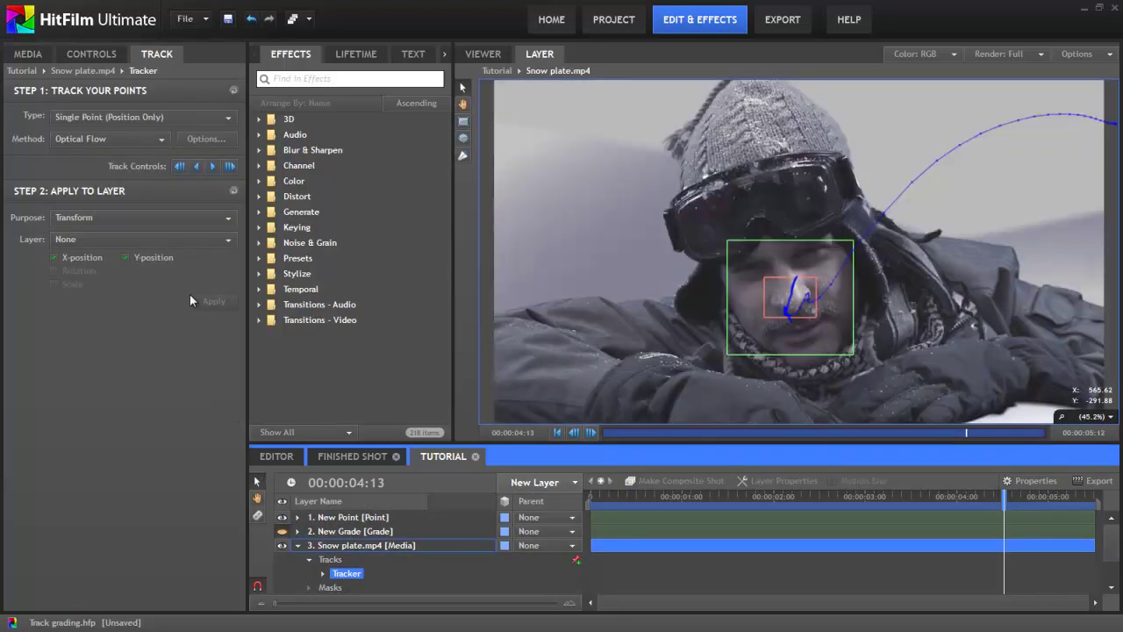
left_click(158, 238)
left_click(79, 269)
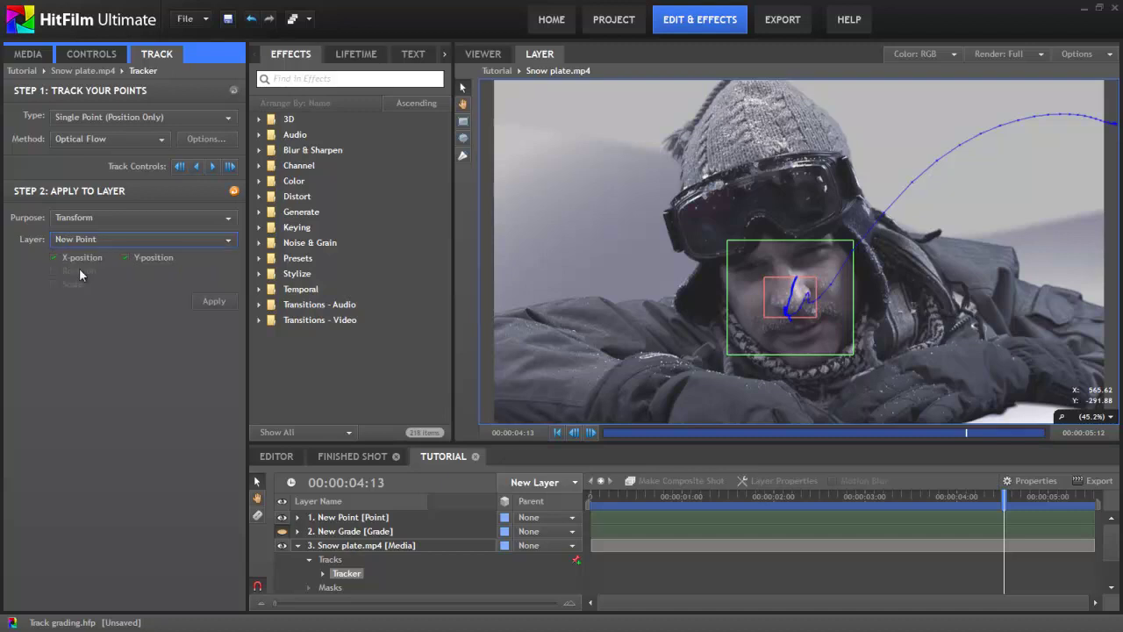
left_click(214, 302)
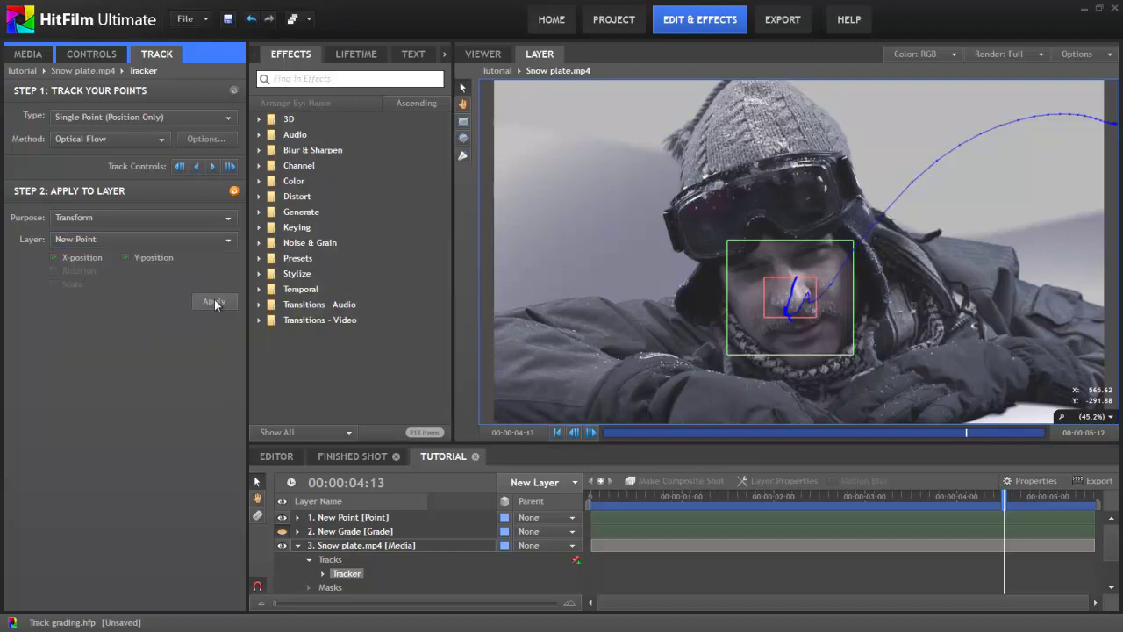
left_click(482, 53)
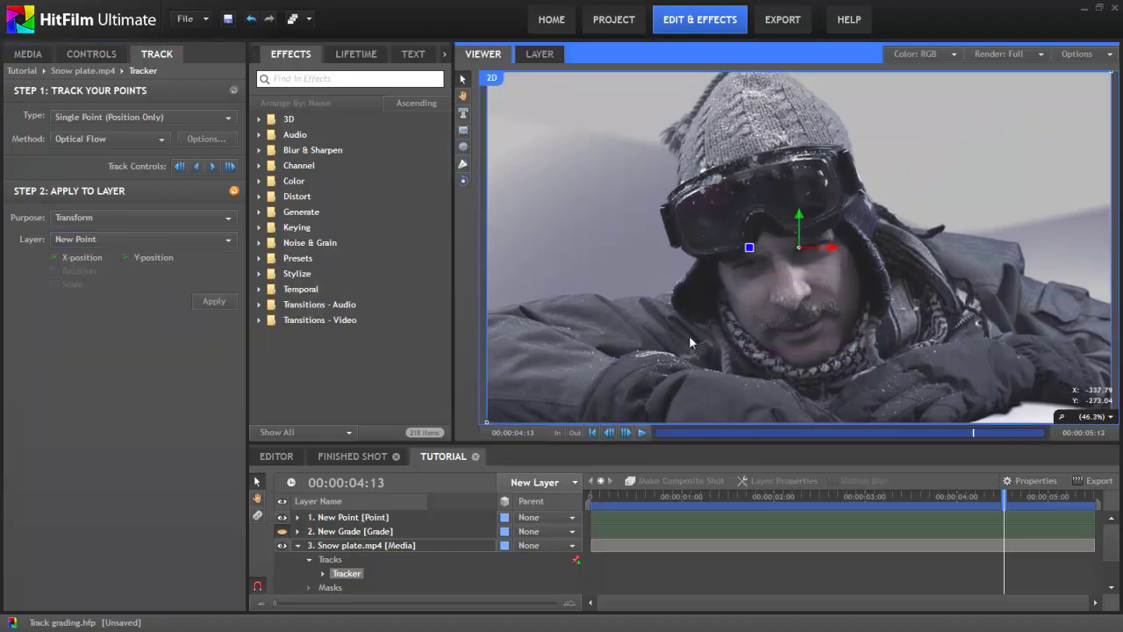
left_click(367, 520)
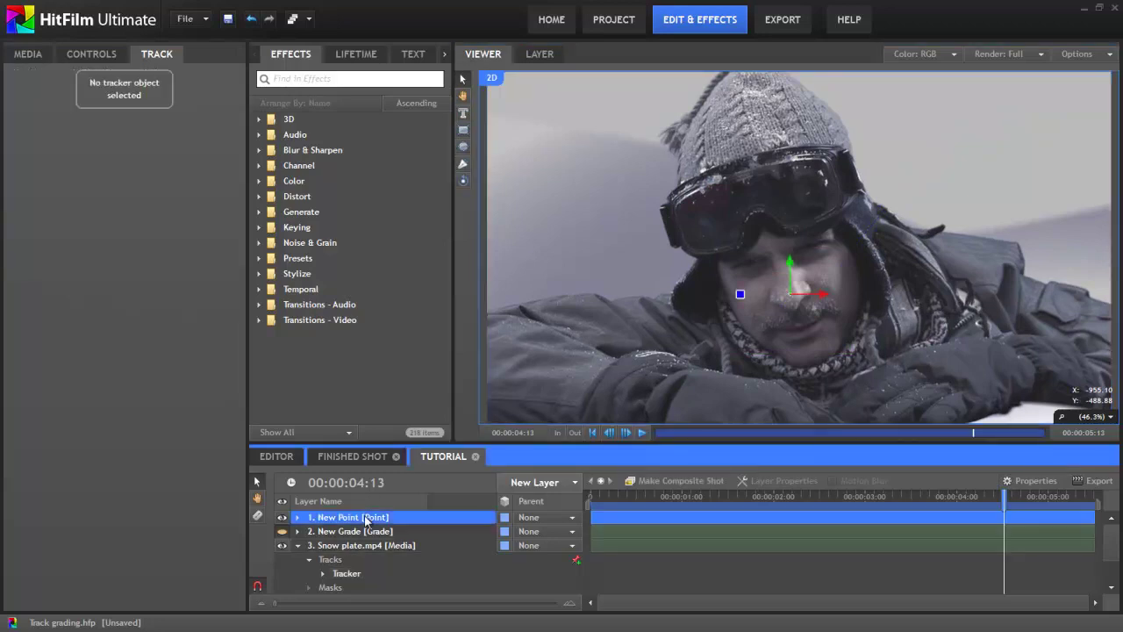
Step: Confirm the point follows the face, then make the New Grade layer visible and move it up-right
left_click_drag(666, 498, 900, 509)
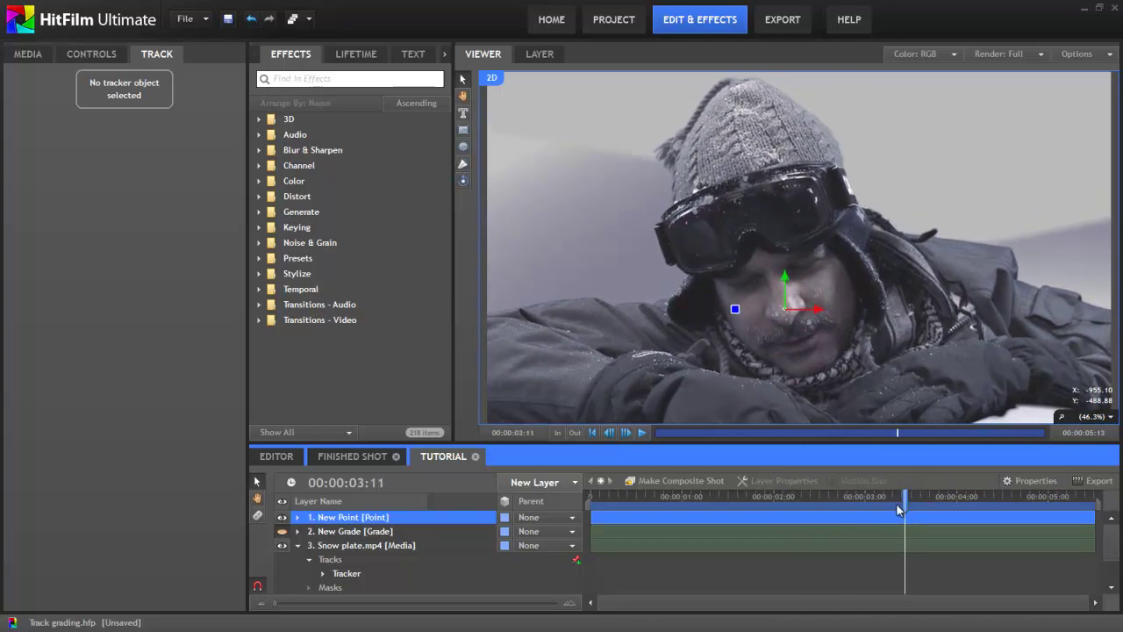
left_click(281, 532)
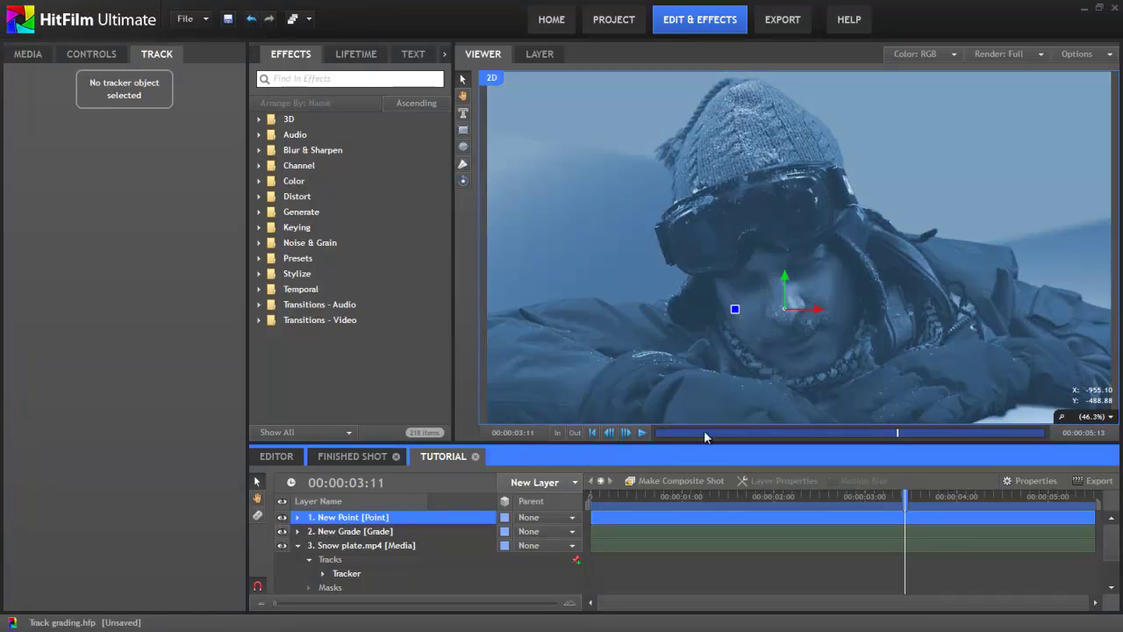
left_click_drag(897, 294, 801, 361)
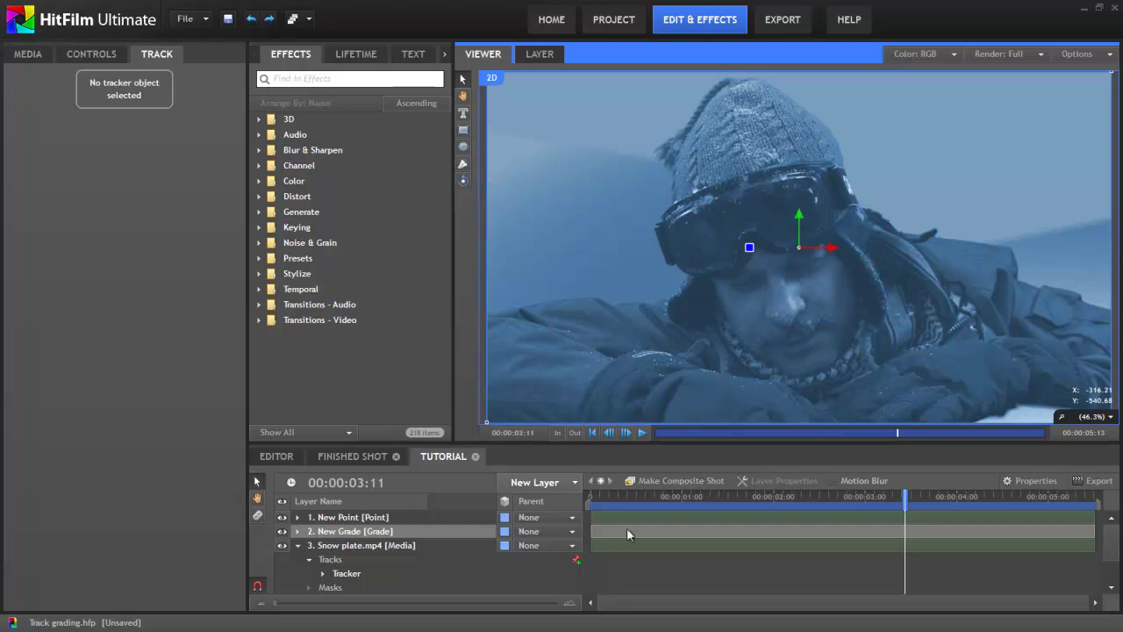
Step: Parent the New Grade layer to New Point and scrub back to 00:00:00:00
left_click(533, 534)
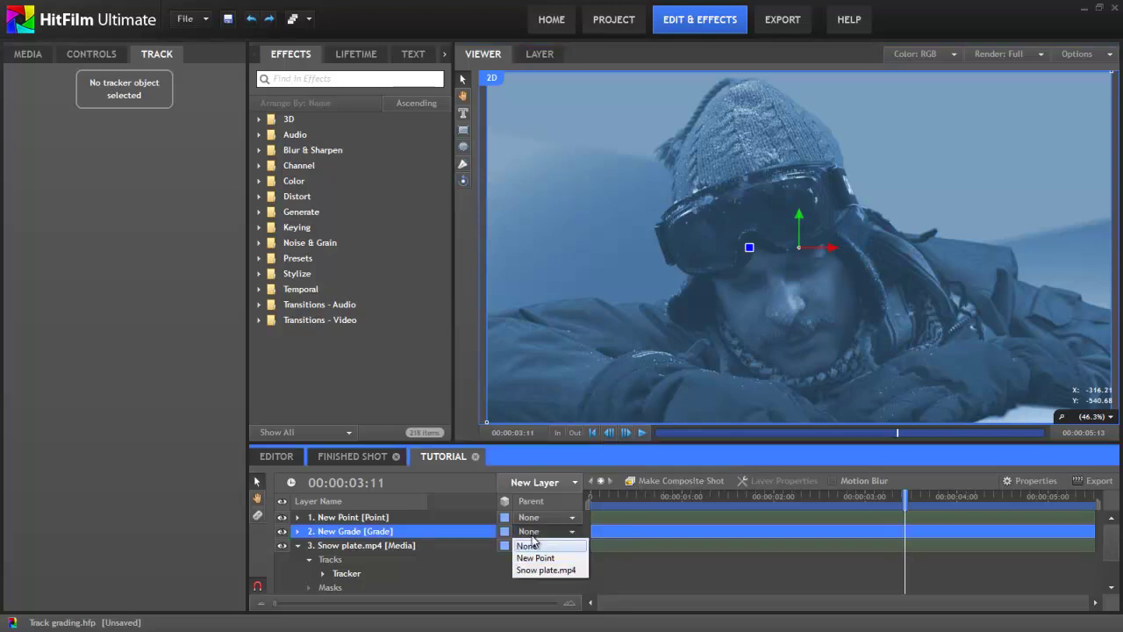
left_click(539, 551)
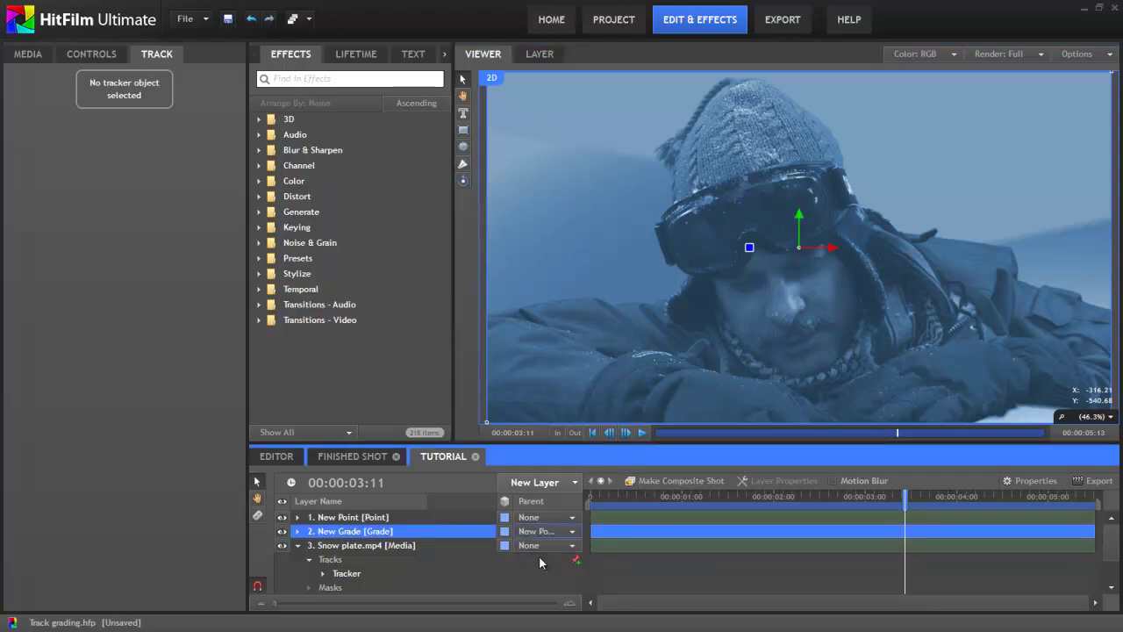
left_click_drag(906, 500, 591, 502)
Step: Stretch the New Grade box's bottom-left corner over the whole frame and play the shot
scroll(787, 243, "down", 5)
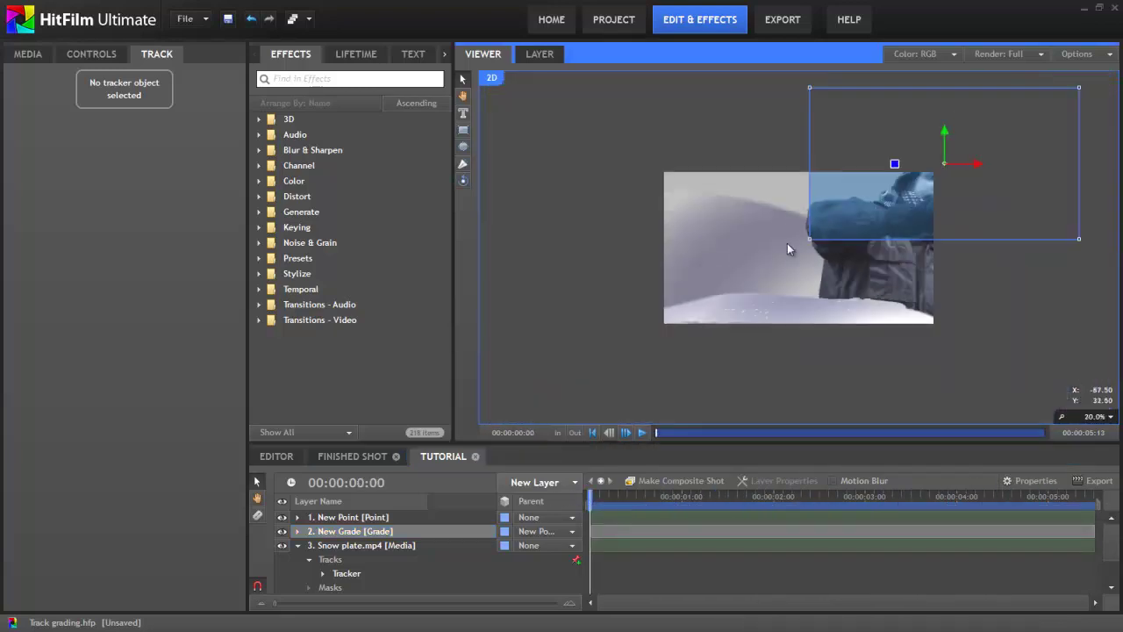
scroll(787, 243, "up", 3)
scroll(787, 243, "down", 1)
left_click(590, 506)
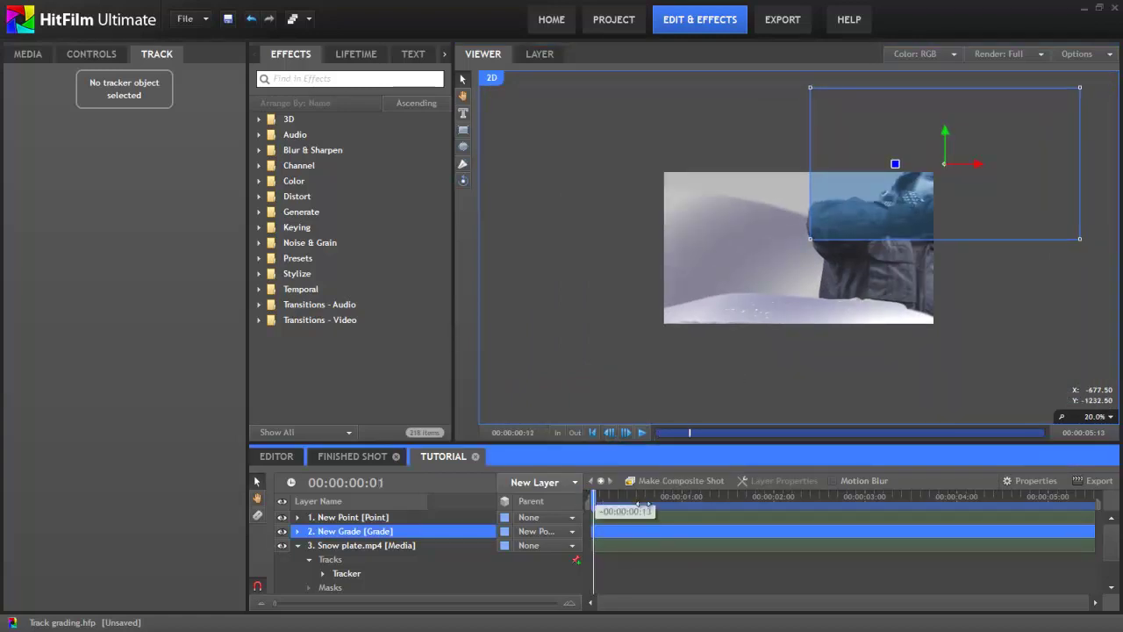
left_click(809, 239)
left_click_drag(809, 240, 657, 331)
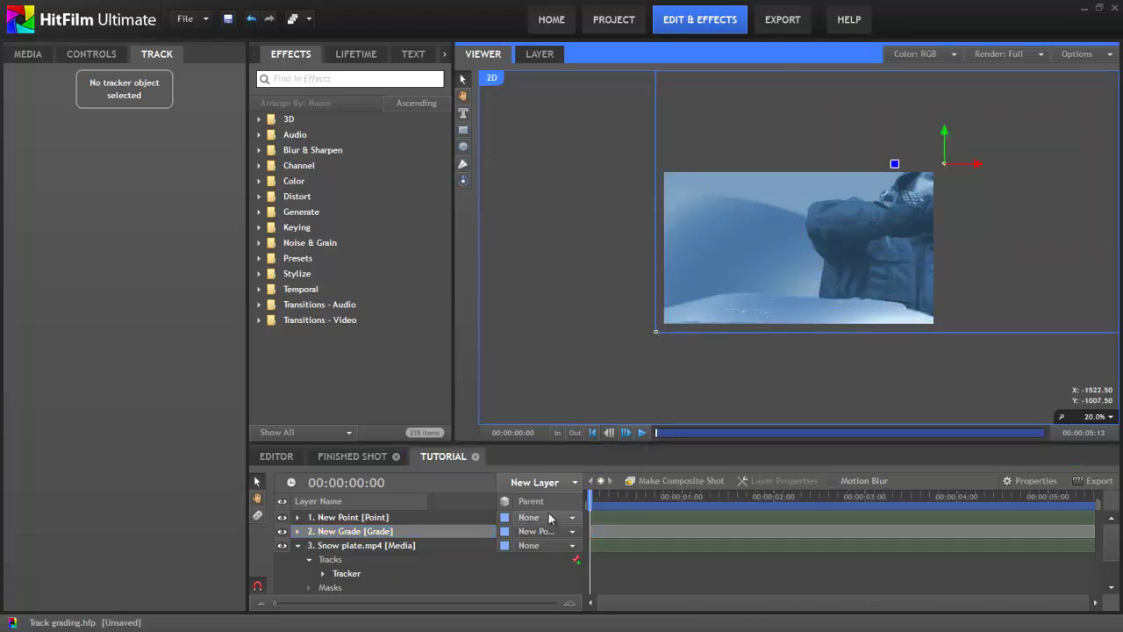
left_click(642, 434)
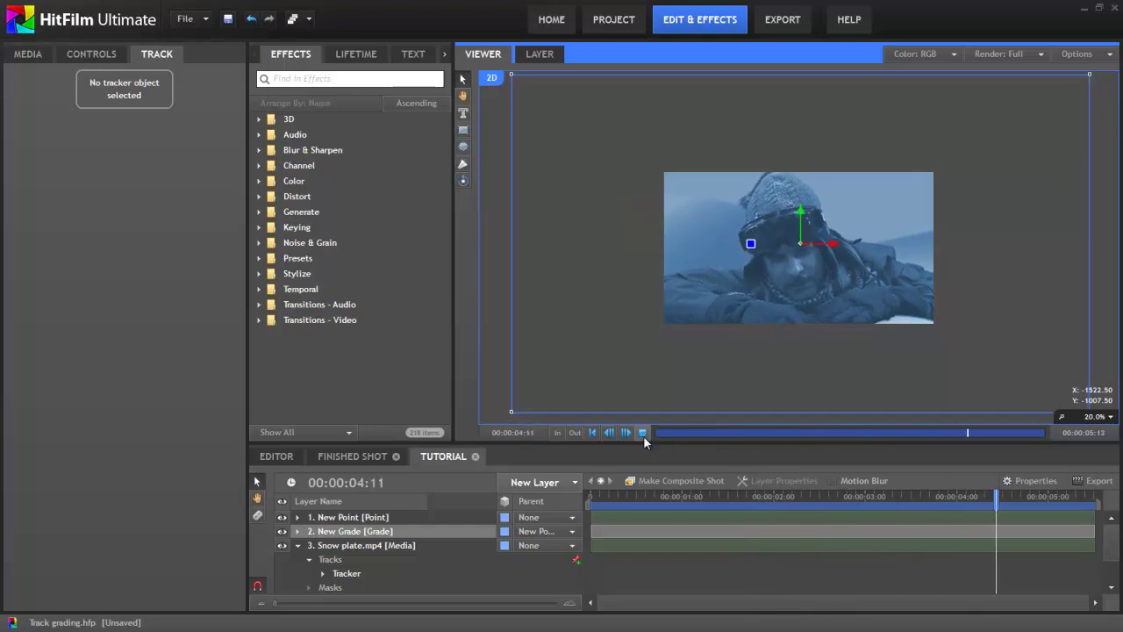
Step: Draw an ellipse mask over the actor's face on the New Grade layer
scroll(813, 253, "up", 3)
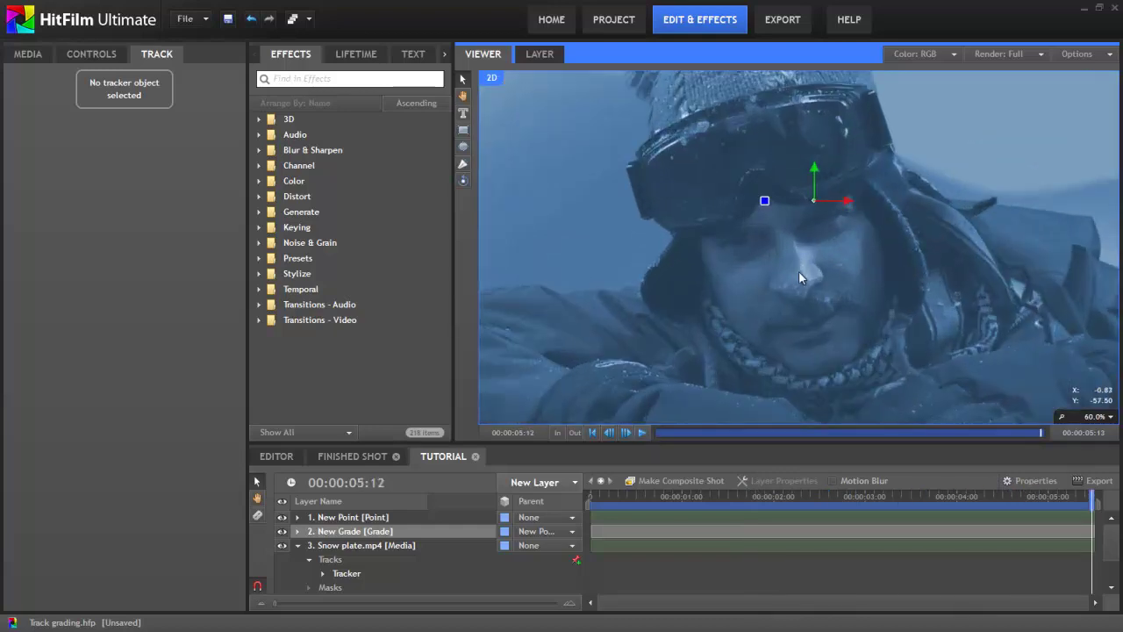
scroll(796, 279, "up", 2)
left_click(360, 533)
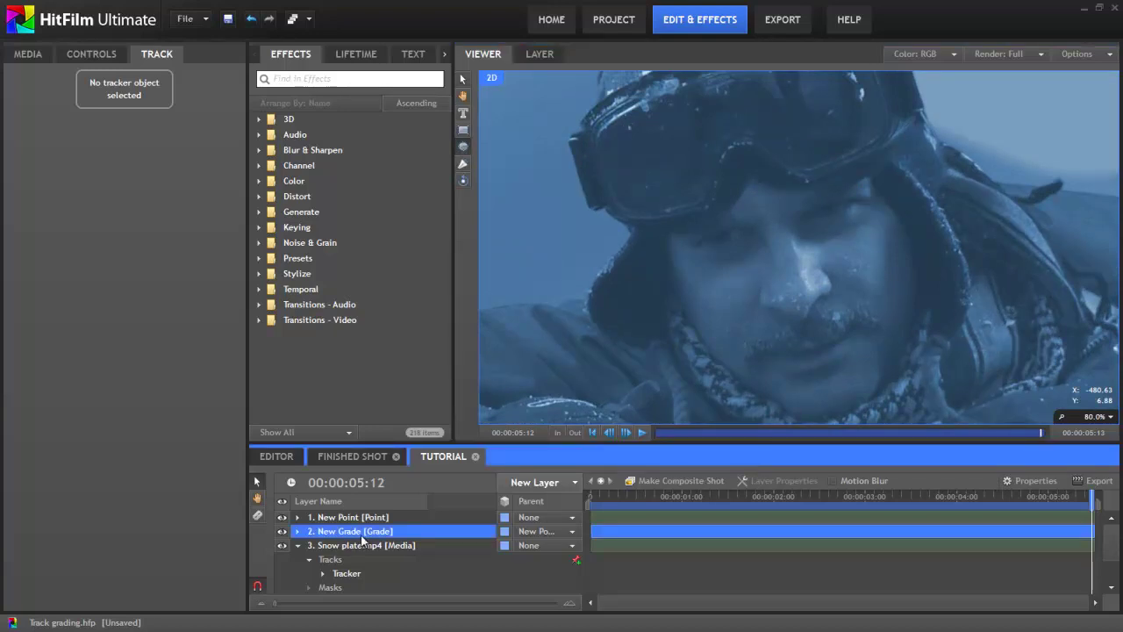
left_click(773, 294)
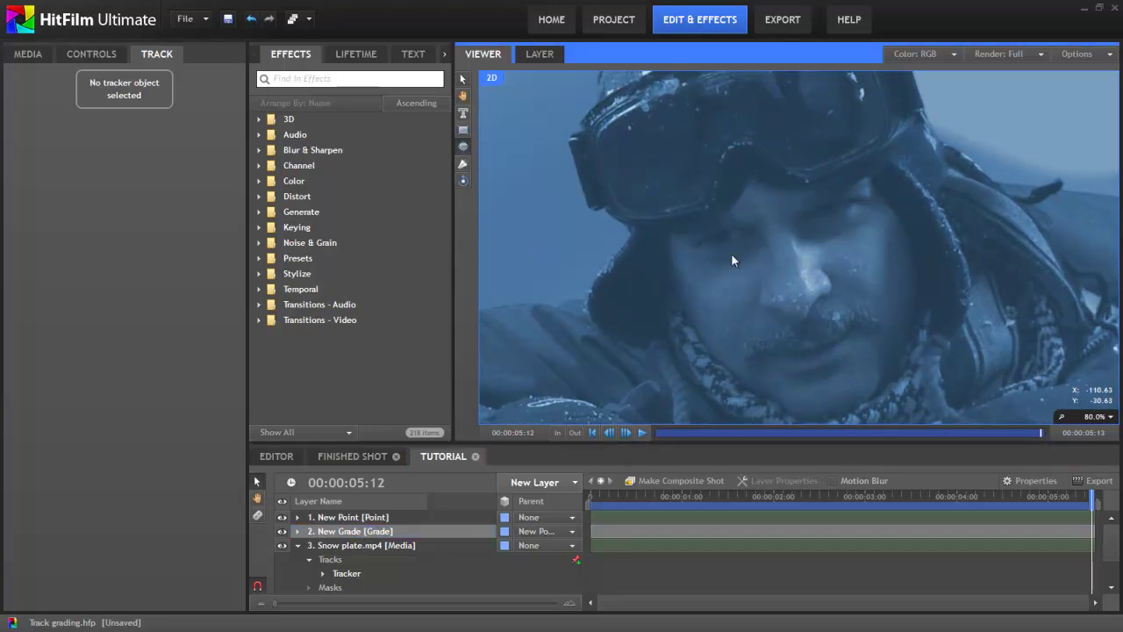
left_click_drag(709, 212, 902, 430)
Step: Invert the face mask, feather it to 56 px, and scrub to verify it tracks the face
left_click(355, 573)
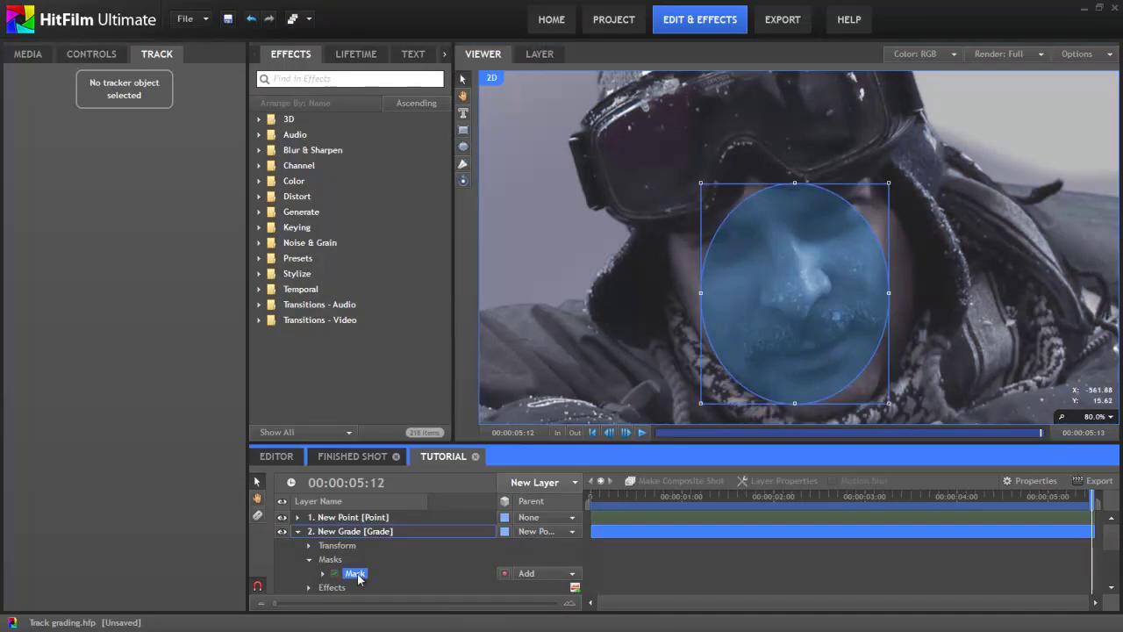
left_click(91, 53)
left_click(125, 150)
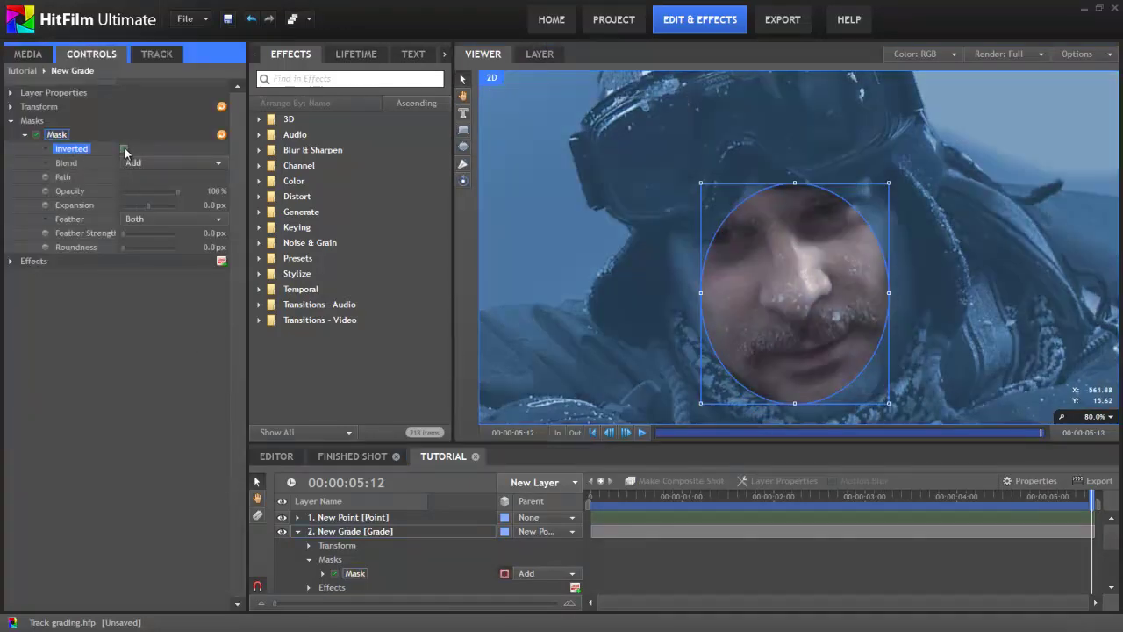
left_click_drag(207, 234, 249, 234)
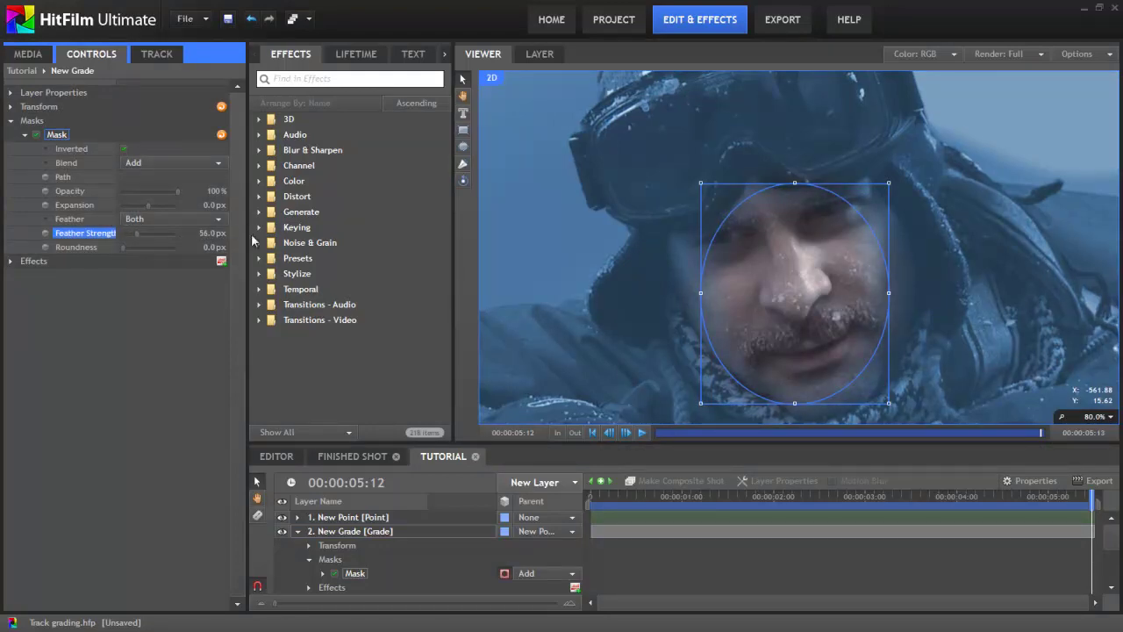
left_click_drag(593, 498, 711, 498)
left_click_drag(744, 499, 976, 496)
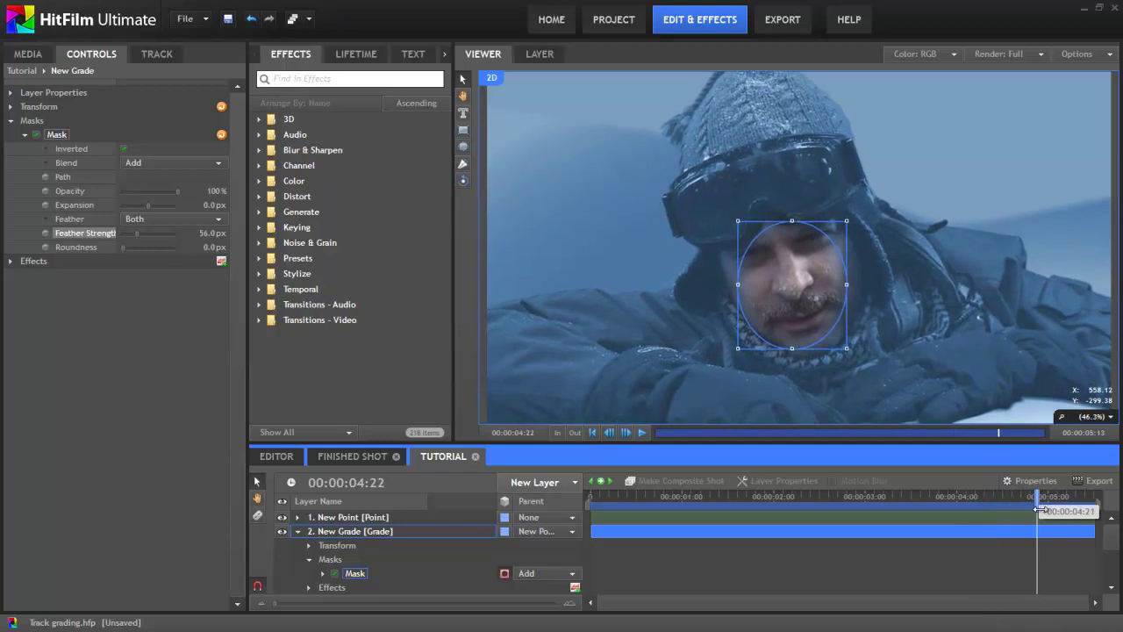
left_click_drag(1057, 511, 1067, 511)
left_click_drag(806, 498, 571, 501)
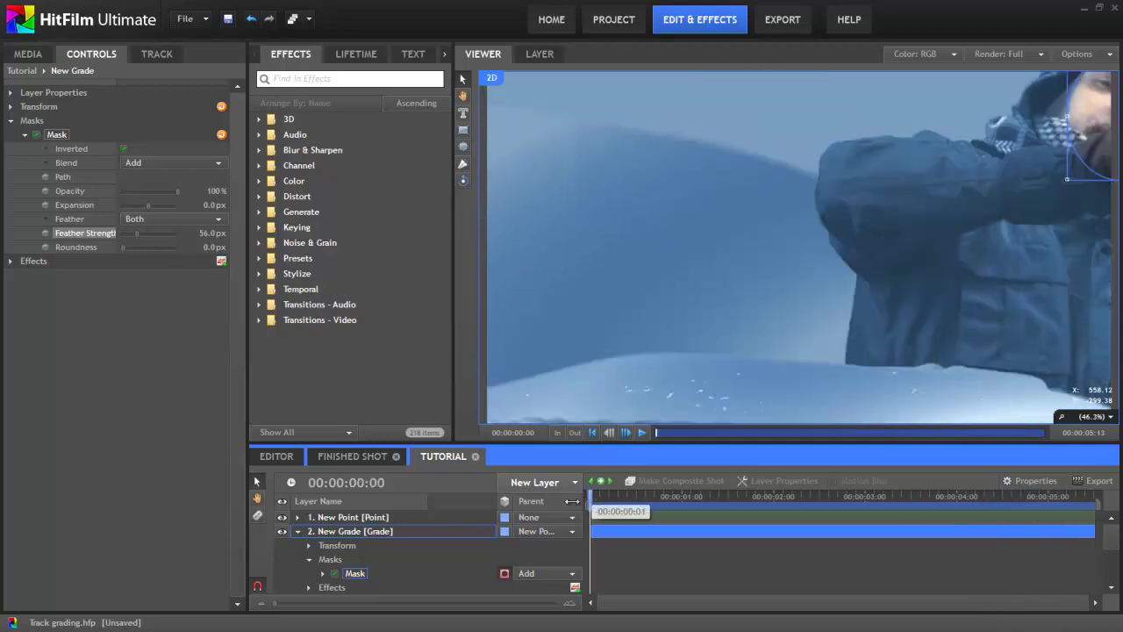
left_click(643, 433)
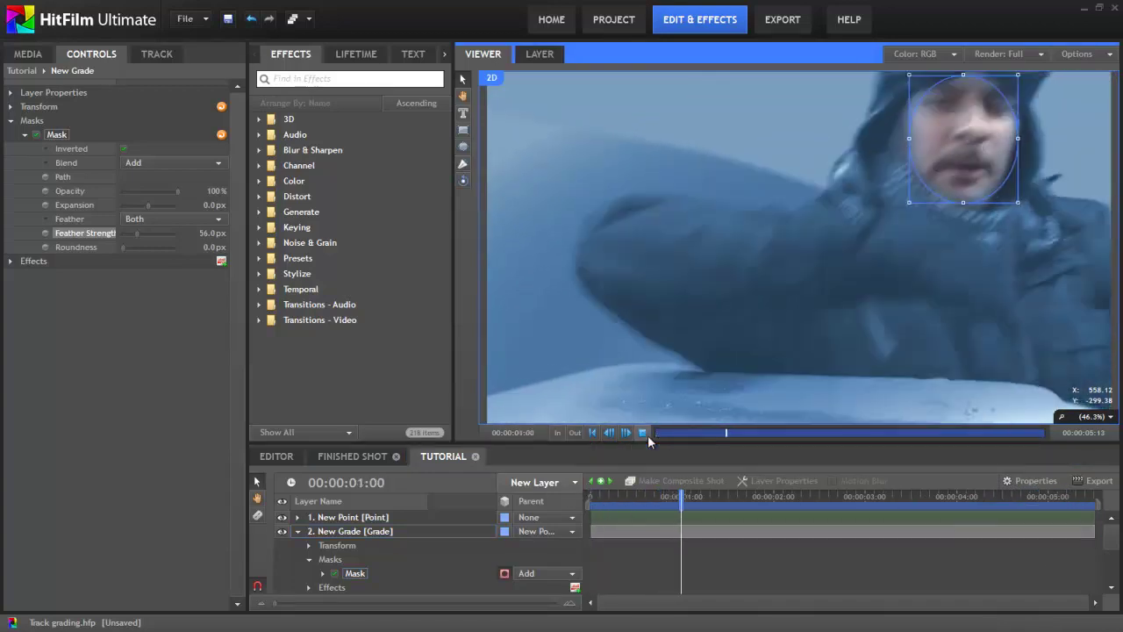